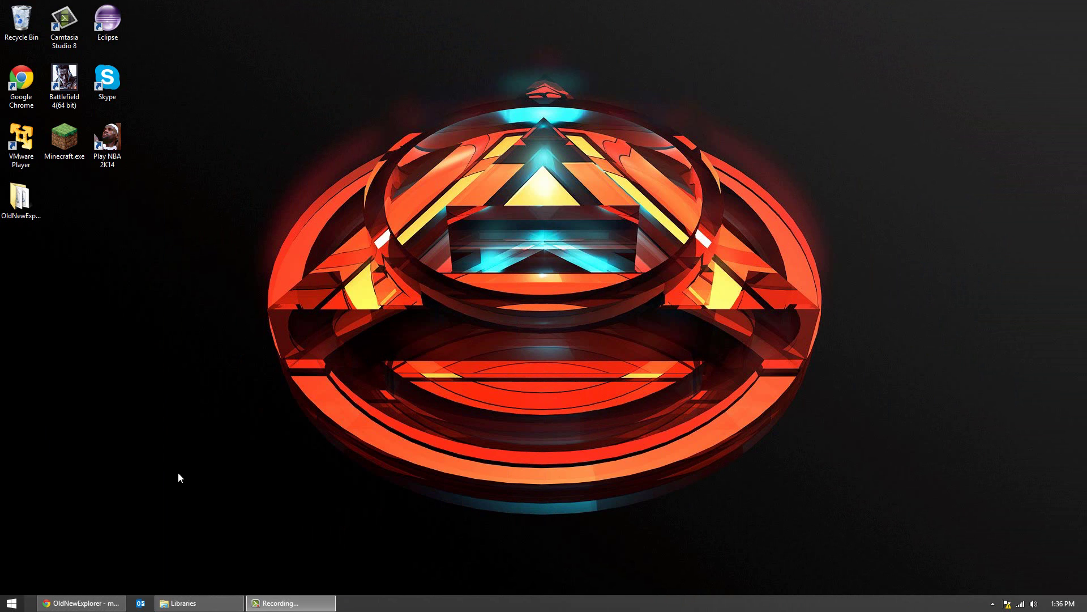
Restore the Libraries window and the msfn.org OldNewExplorer forum page in Chrome beside it
{"action": "left_click", "coordinate": [194, 603]}
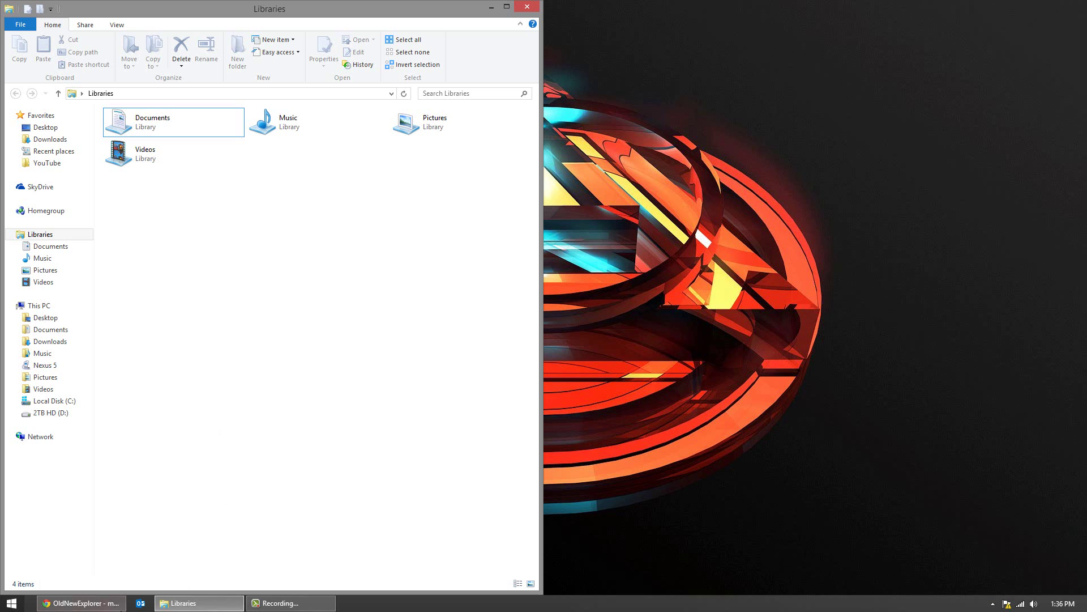
{"action": "left_click", "coordinate": [80, 602]}
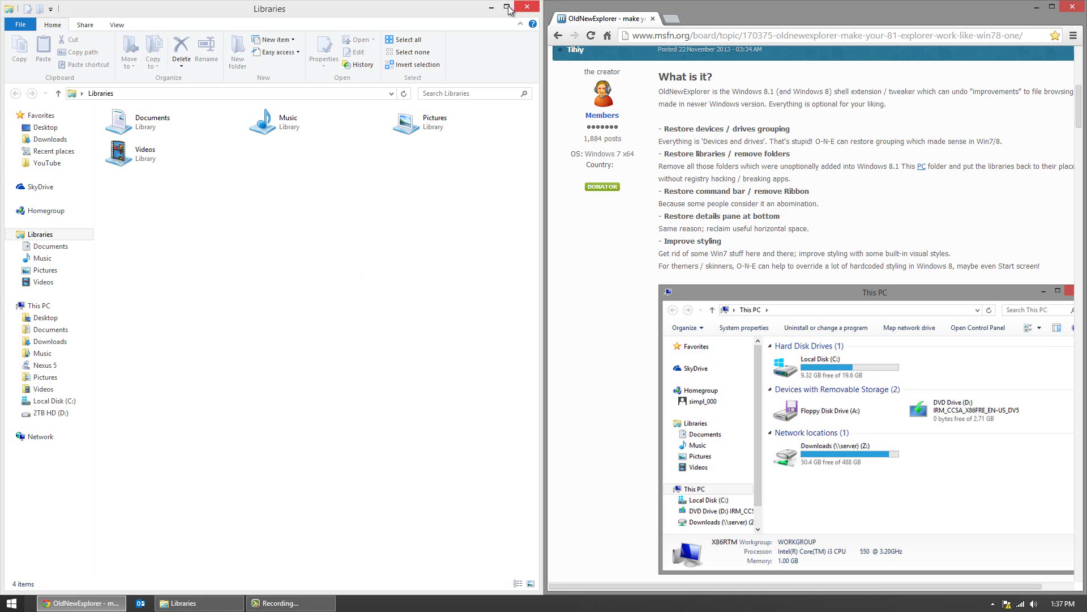
Minimize Explorer, maximize Chrome, scroll the forum post to its Download link, then minimize Chrome
{"action": "left_click", "coordinate": [492, 11]}
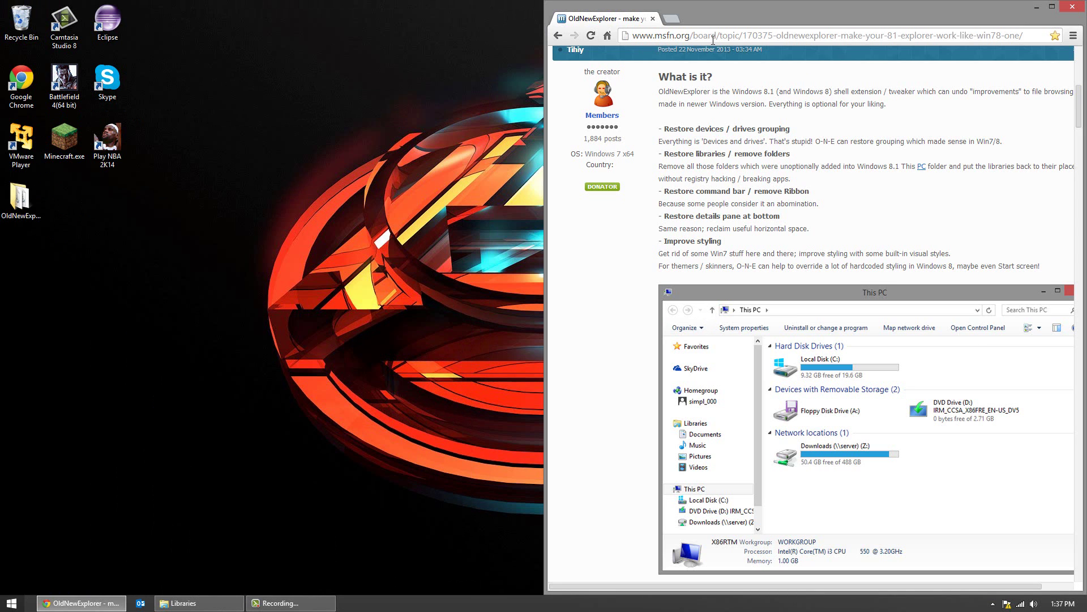
{"action": "left_click", "coordinate": [1052, 7]}
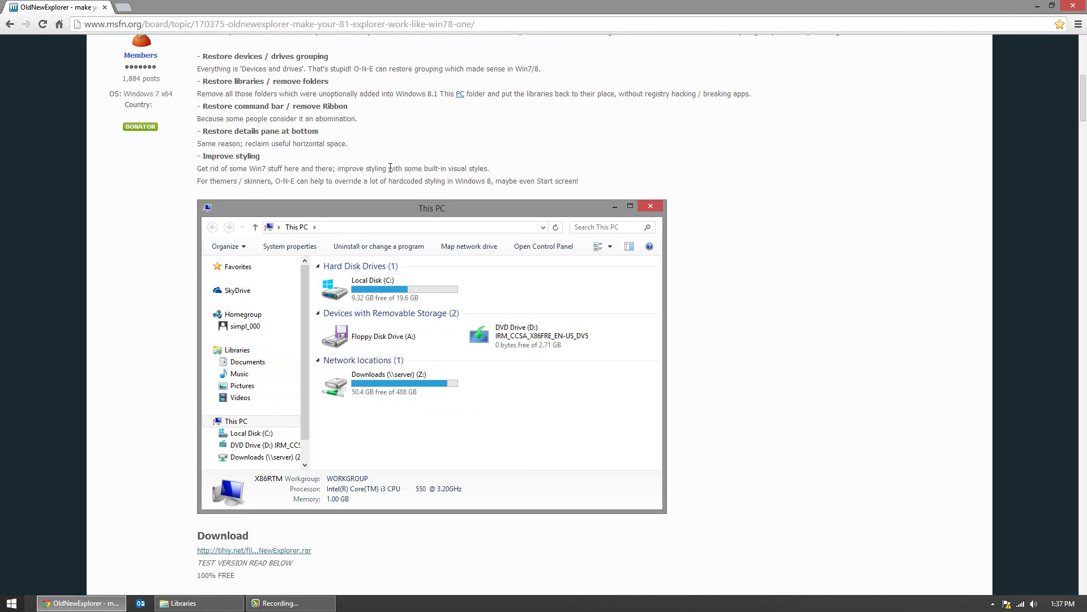
{"action": "scroll", "coordinate": [390, 168], "scroll_direction": "down", "scroll_amount": 3}
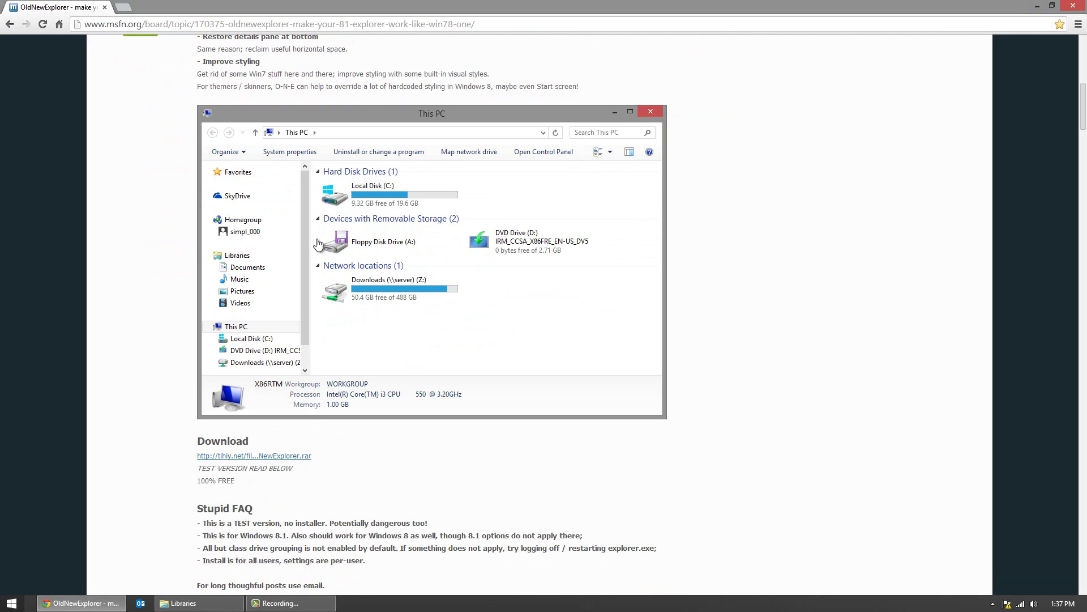
{"action": "scroll", "coordinate": [346, 243], "scroll_direction": "down", "scroll_amount": 3}
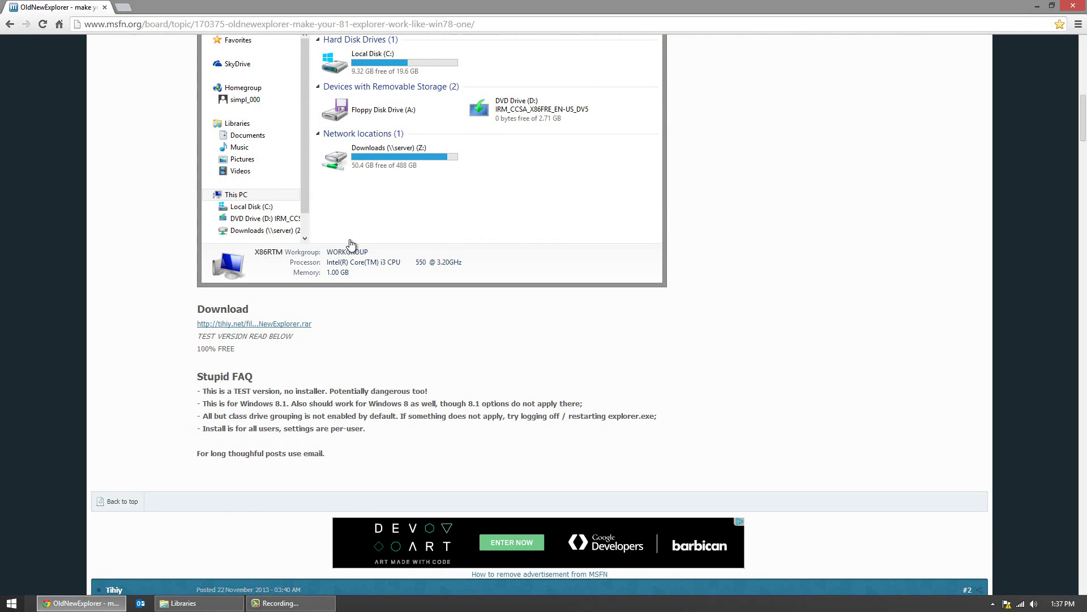
{"action": "scroll", "coordinate": [351, 244], "scroll_direction": "up", "scroll_amount": 6}
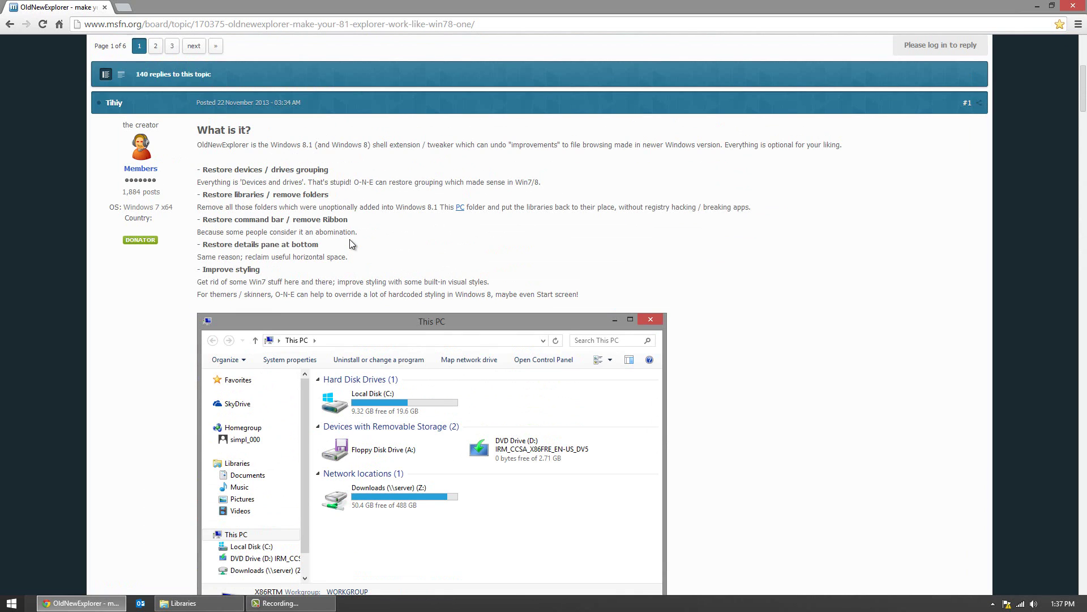
{"action": "scroll", "coordinate": [350, 240], "scroll_direction": "down", "scroll_amount": 4}
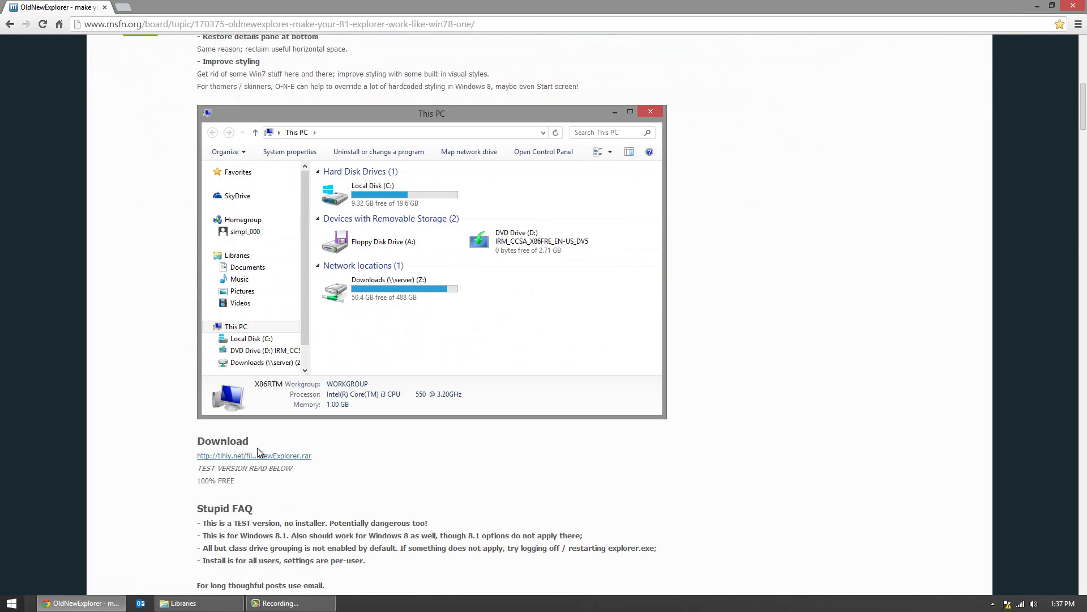
{"action": "left_click", "coordinate": [1044, 12]}
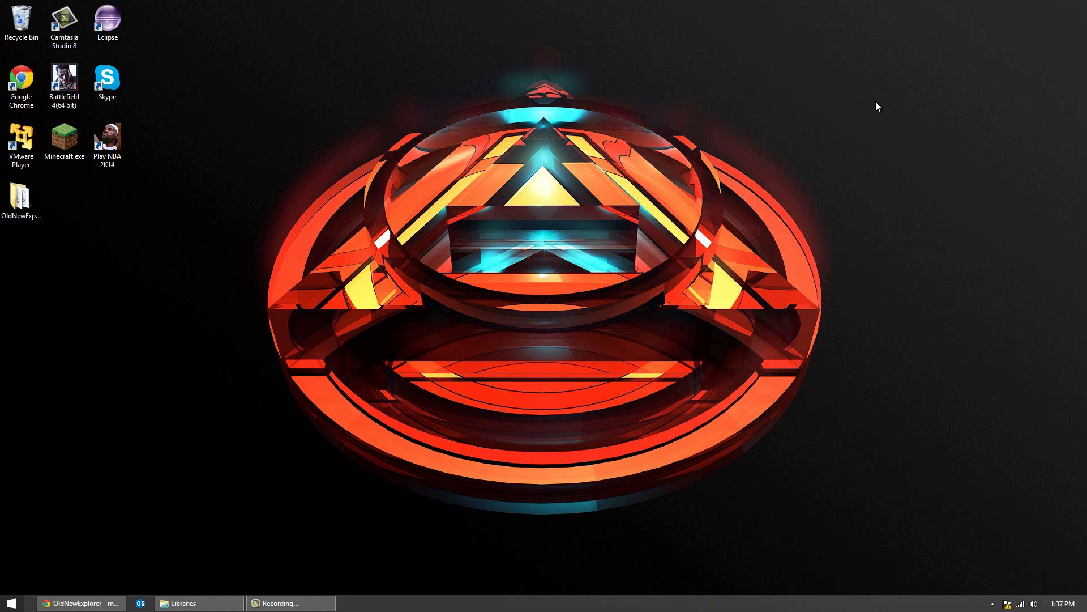
Move the OldNewExplorer desktop folder and open it to show its four files
{"action": "left_click_drag", "start_coordinate": [21, 199], "coordinate": [151, 256]}
{"action": "double_click", "coordinate": [149, 258]}
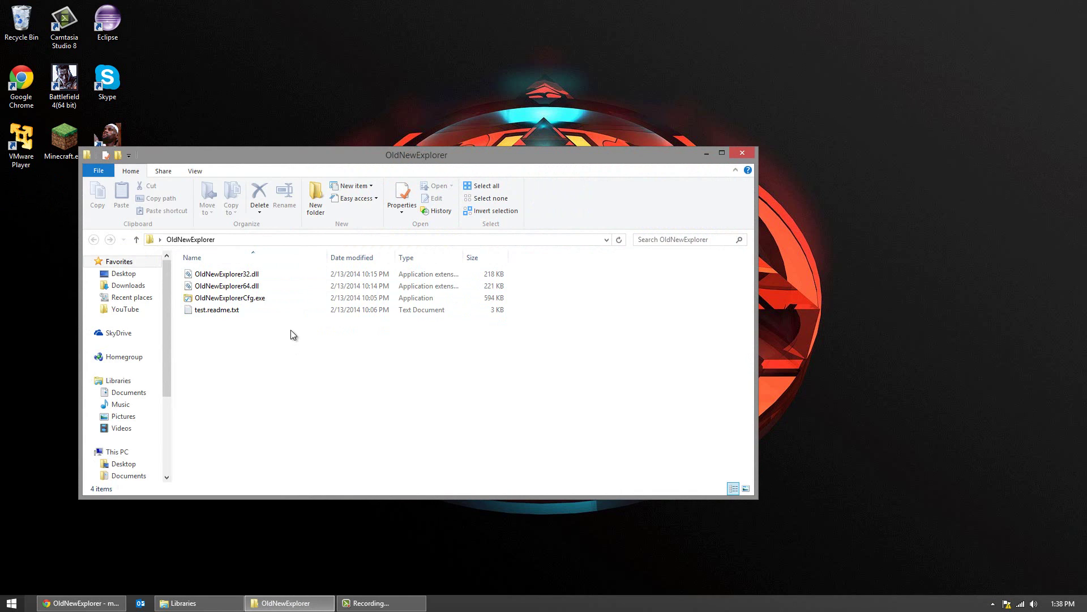
Run OldNewExplorerCfg.exe, install the extension, and acknowledge both 64-bit and 32-bit registration messages
{"action": "double_click", "coordinate": [252, 304]}
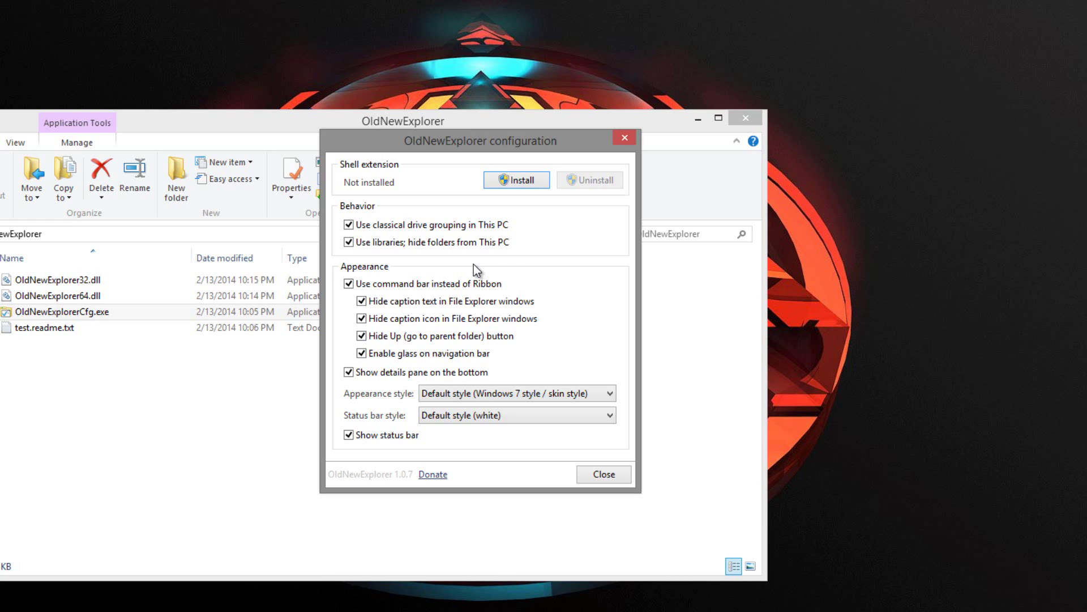
{"action": "left_click", "coordinate": [496, 178]}
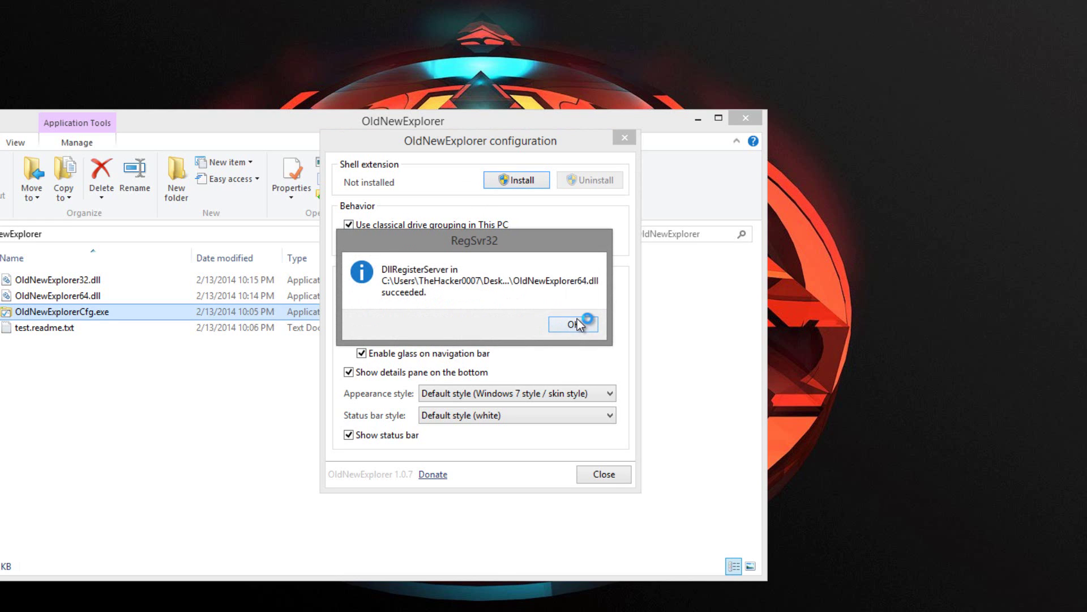
{"action": "left_click", "coordinate": [580, 324]}
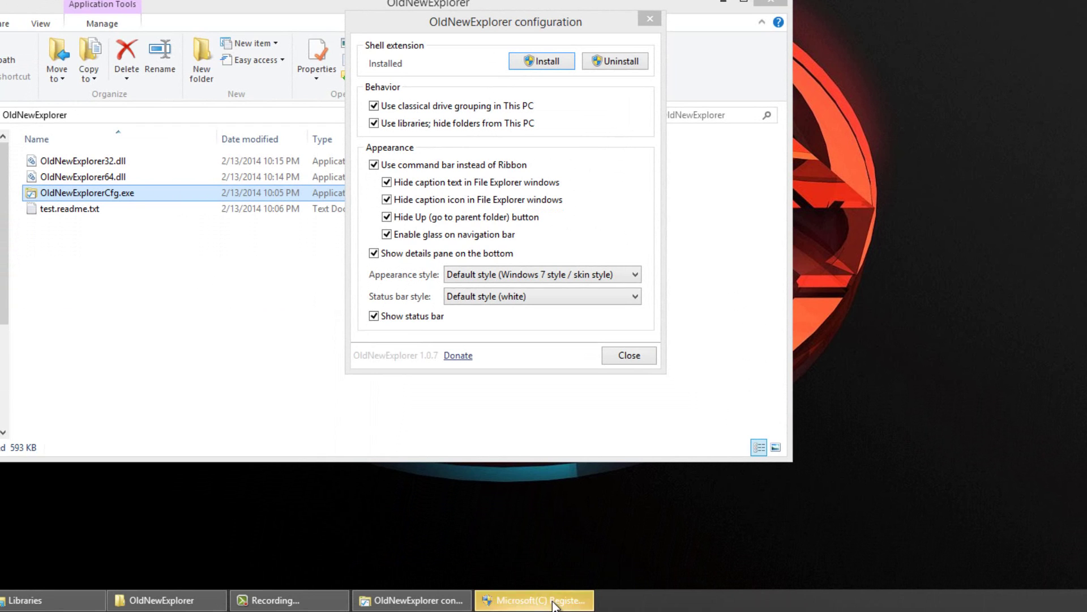
{"action": "left_click", "coordinate": [552, 603]}
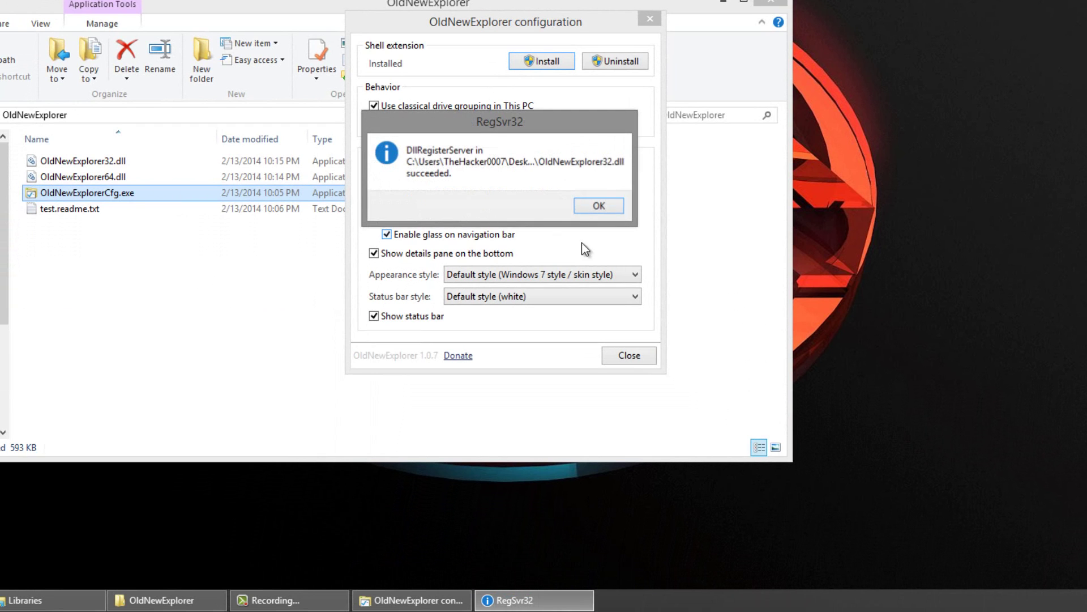
{"action": "left_click", "coordinate": [587, 207]}
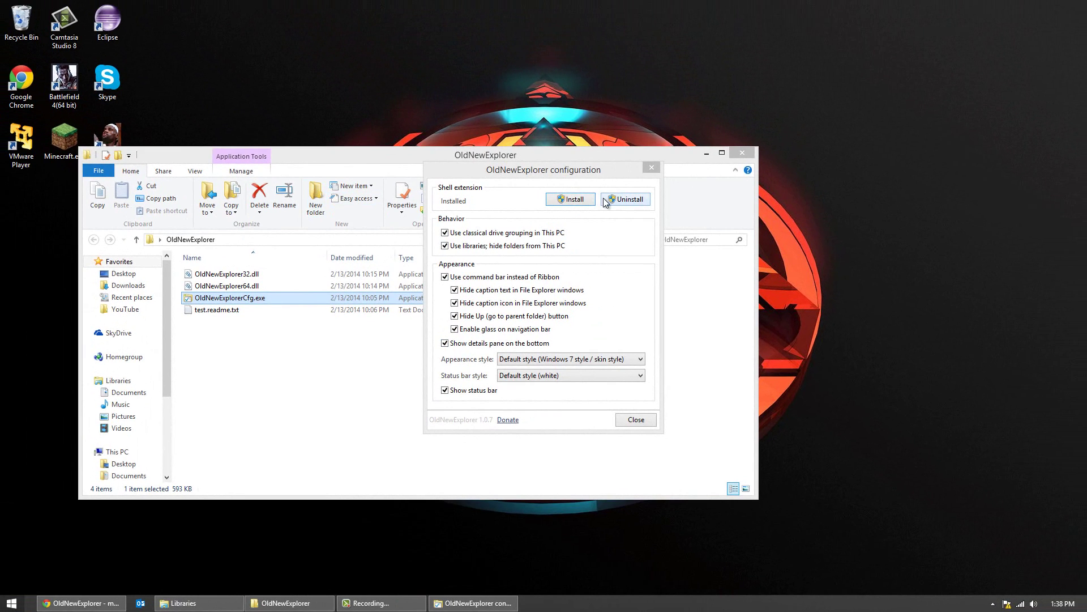
{"action": "left_click", "coordinate": [387, 159]}
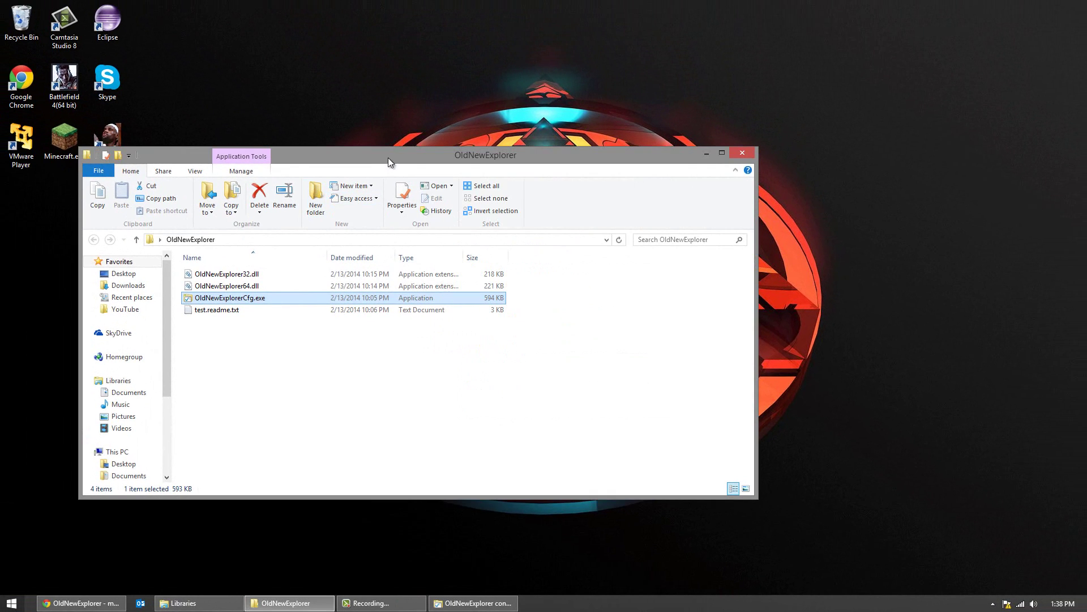
Close the OldNewExplorer folder and old Libraries windows, then open a fresh Libraries window
{"action": "left_click", "coordinate": [740, 153]}
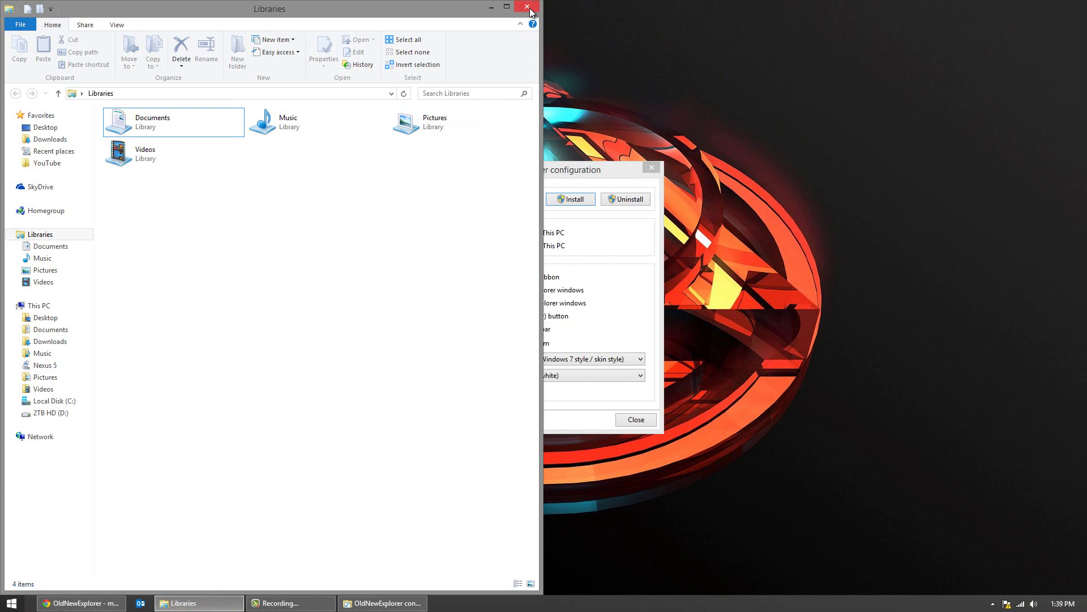
{"action": "left_click", "coordinate": [534, 6]}
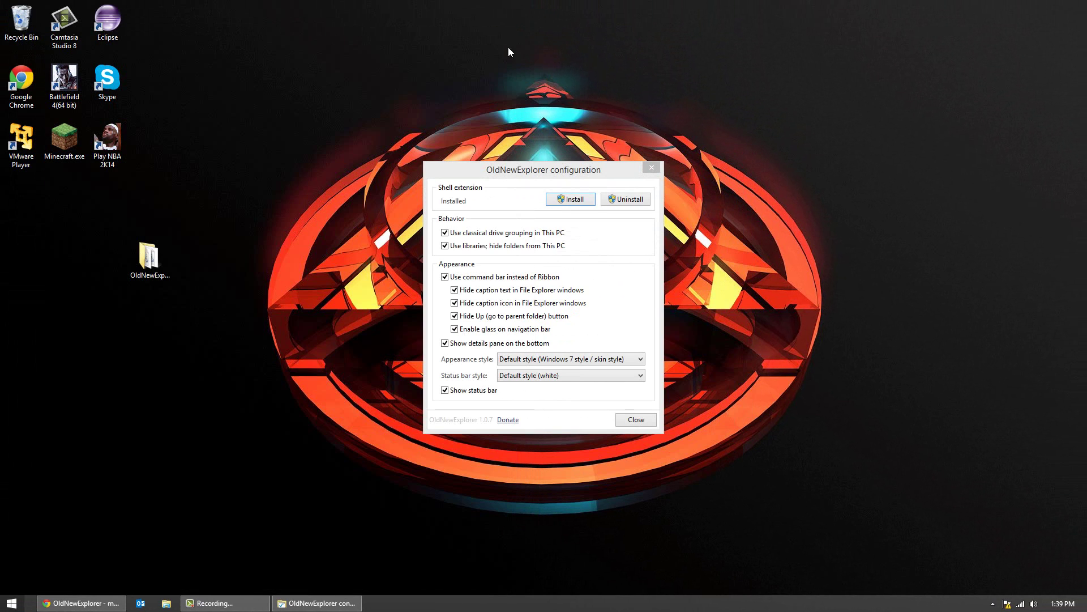
{"action": "left_click", "coordinate": [170, 605]}
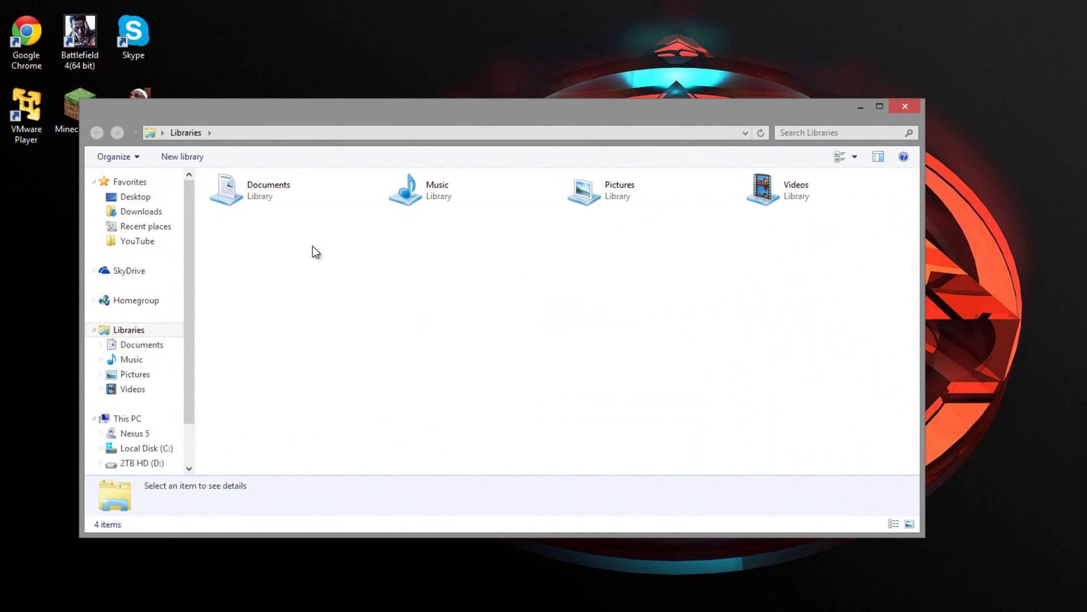
{"action": "left_click_drag", "start_coordinate": [193, 341], "coordinate": [181, 434]}
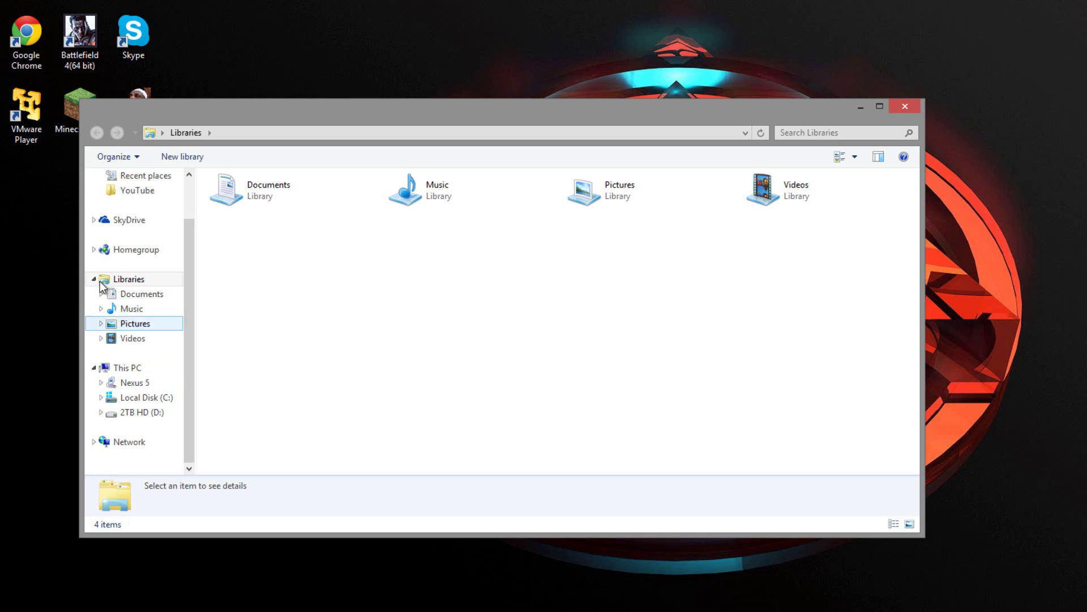
Browse the Documents library, then the Pictures library
{"action": "left_click", "coordinate": [124, 299]}
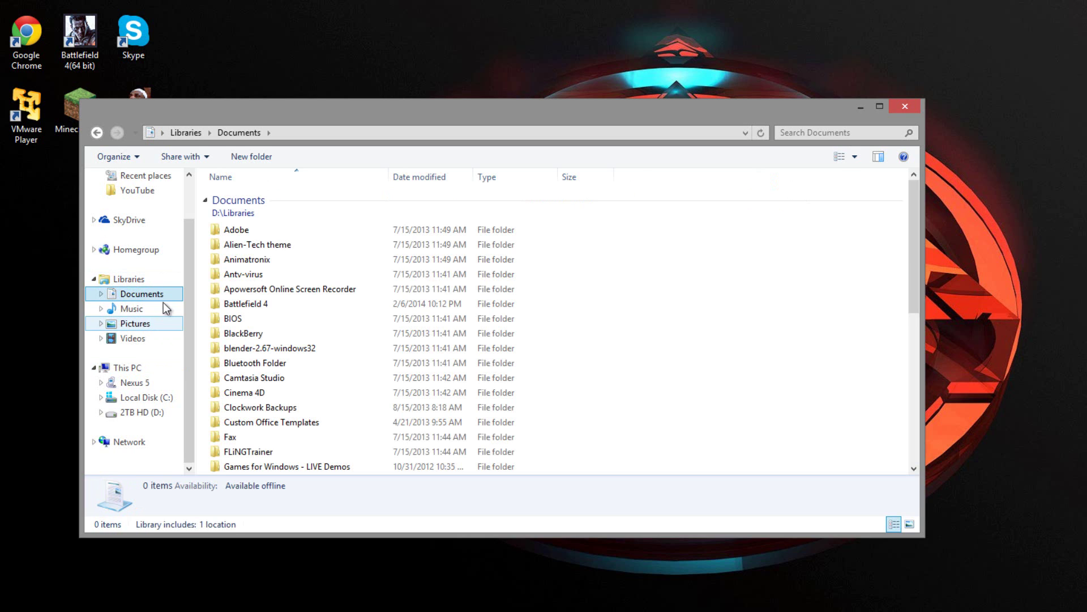
{"action": "left_click_drag", "start_coordinate": [192, 287], "coordinate": [192, 212]}
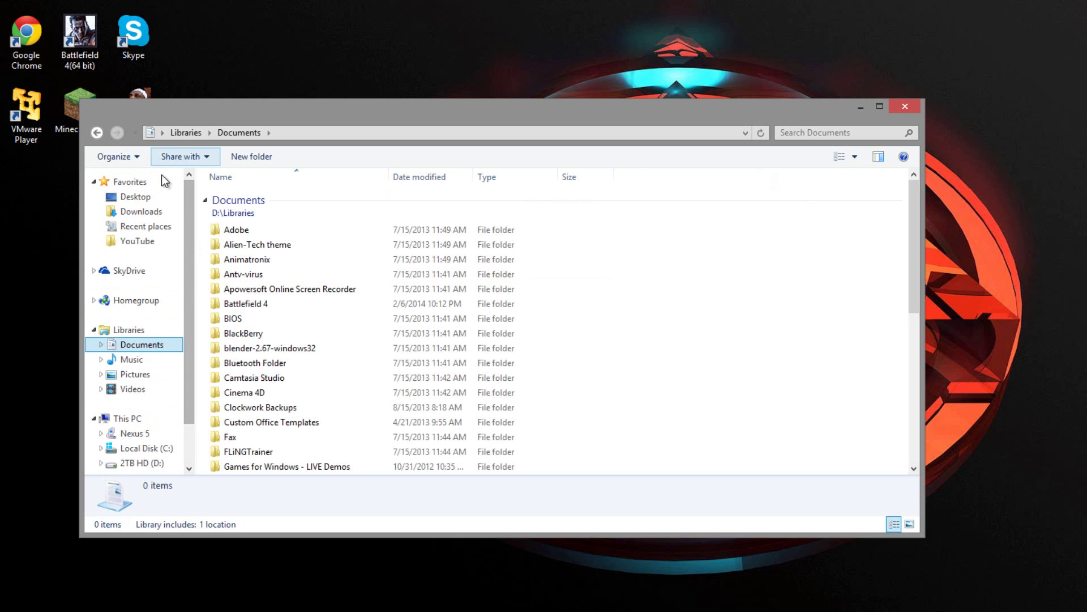
{"action": "left_click", "coordinate": [158, 375]}
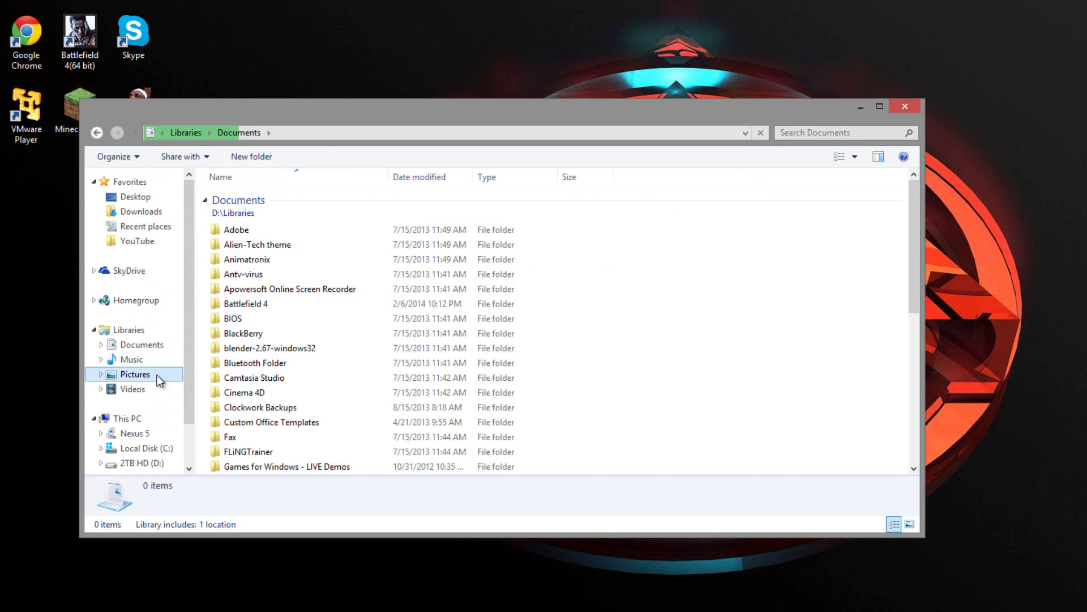
Preview the leopard, pendulum wallpaper and Arrow-Blue-Outline-Right.jpg images, then close the window
{"action": "left_click", "coordinate": [398, 346]}
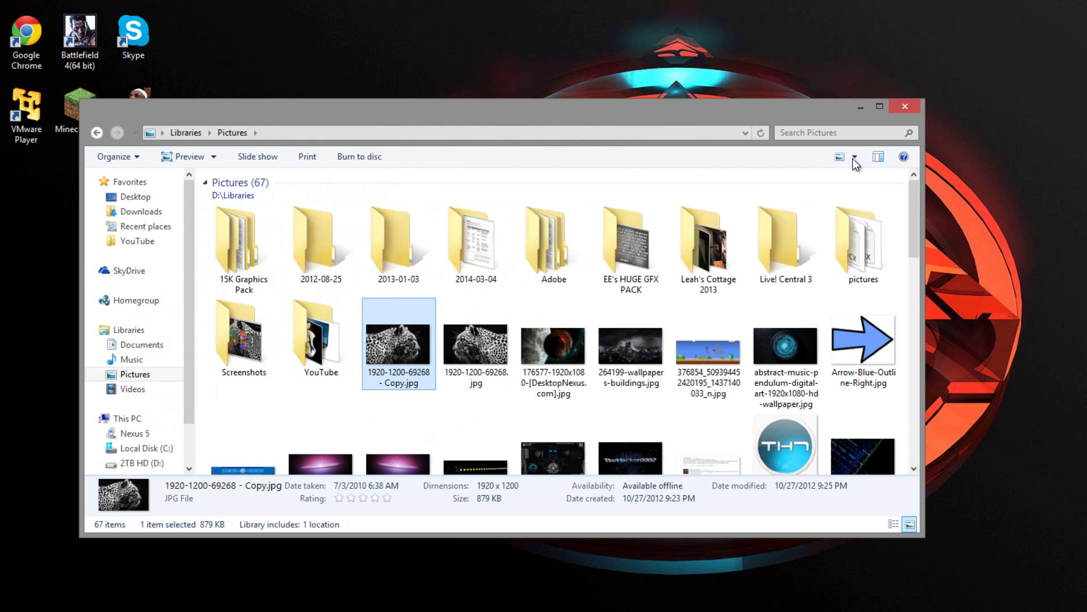
{"action": "left_click", "coordinate": [878, 157]}
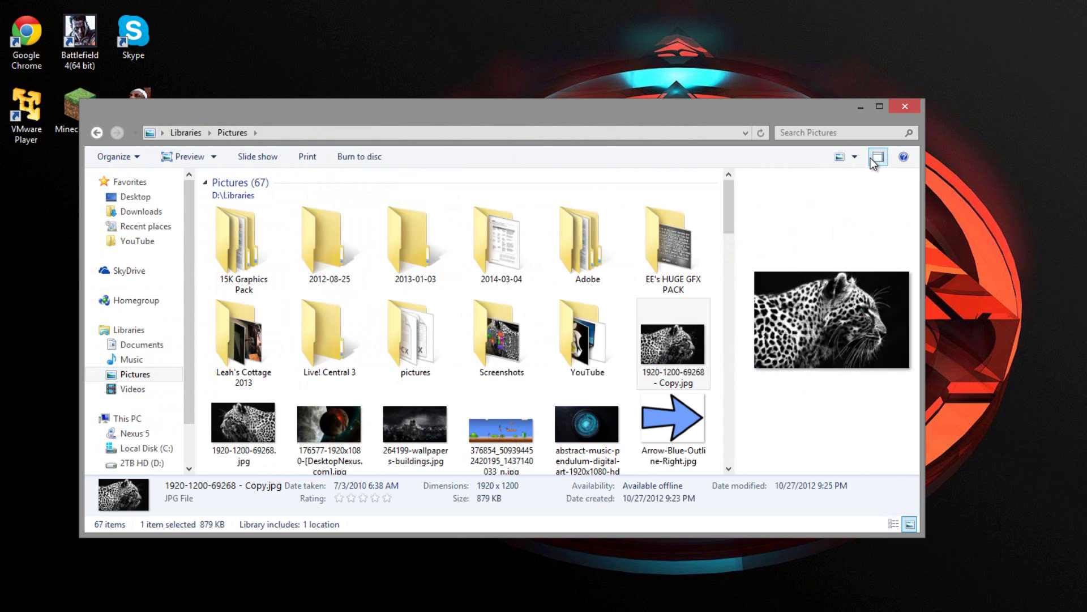
{"action": "left_click", "coordinate": [599, 421]}
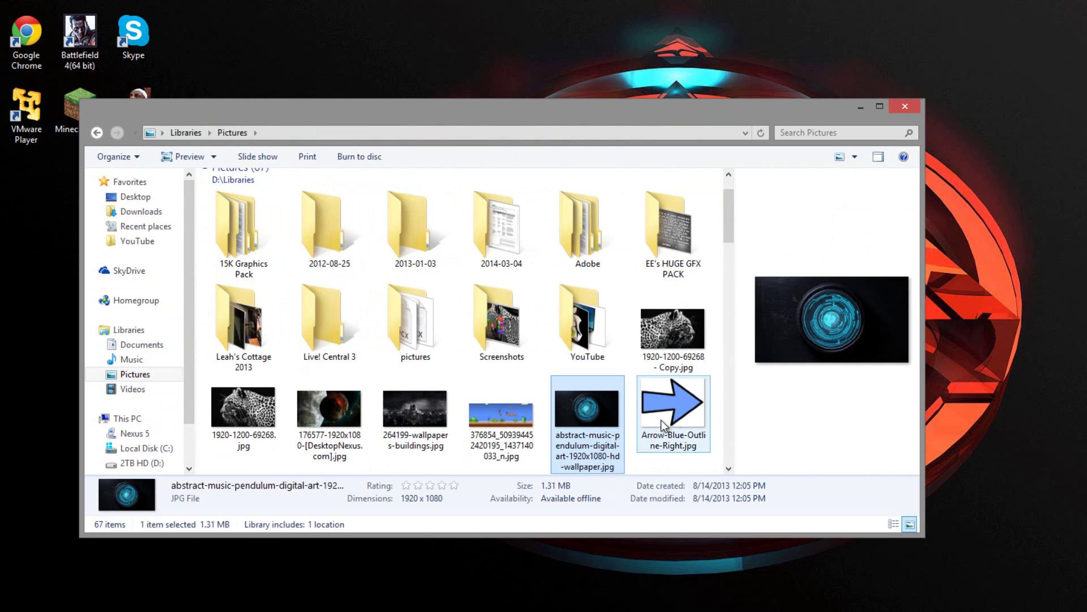
{"action": "left_click", "coordinate": [660, 417]}
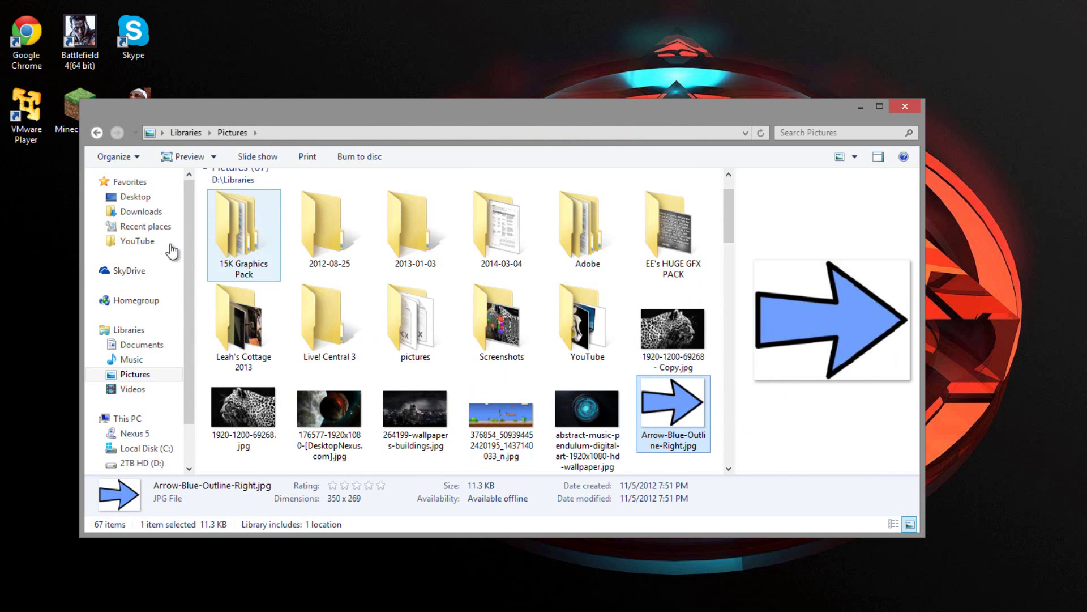
{"action": "left_click", "coordinate": [907, 107]}
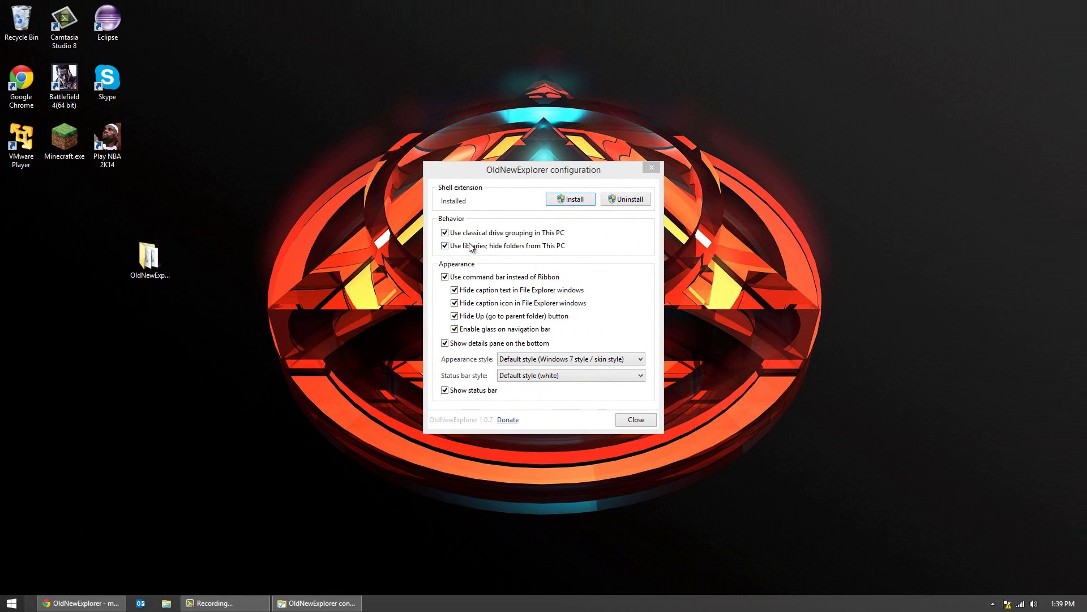
Uncheck 'Use command bar instead of Ribbon', check a new Libraries window, then minimize it
{"action": "left_click", "coordinate": [445, 277]}
{"action": "left_click", "coordinate": [445, 277]}
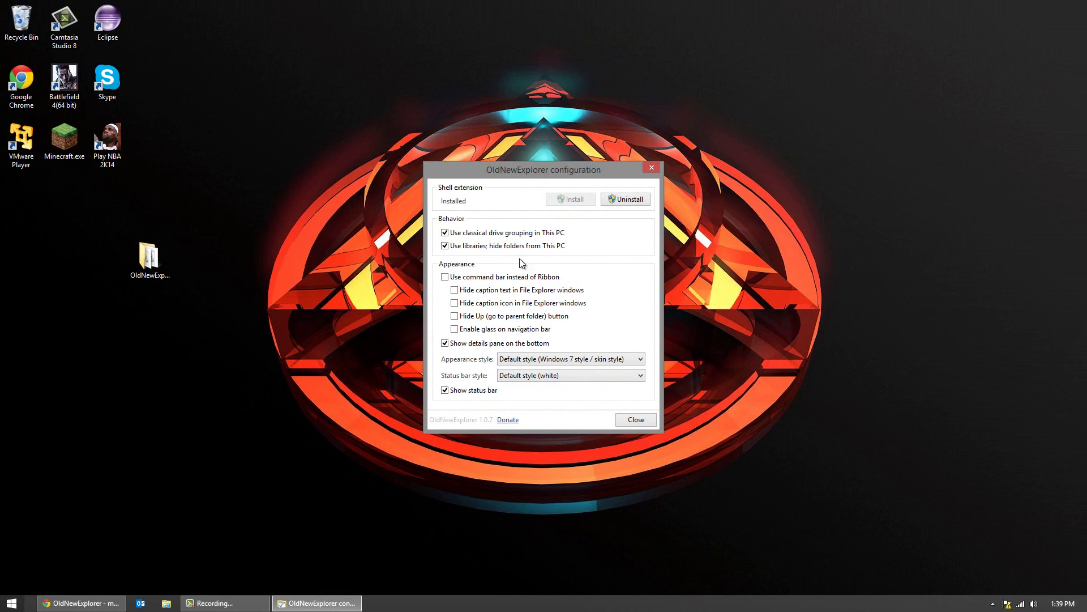
{"action": "left_click", "coordinate": [166, 603]}
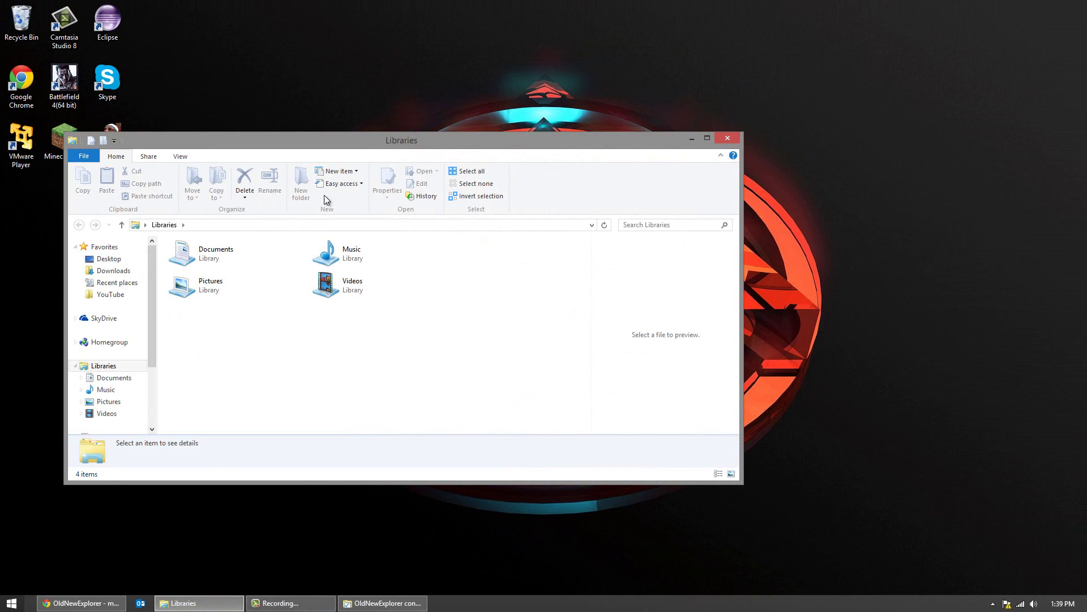
{"action": "left_click", "coordinate": [692, 138]}
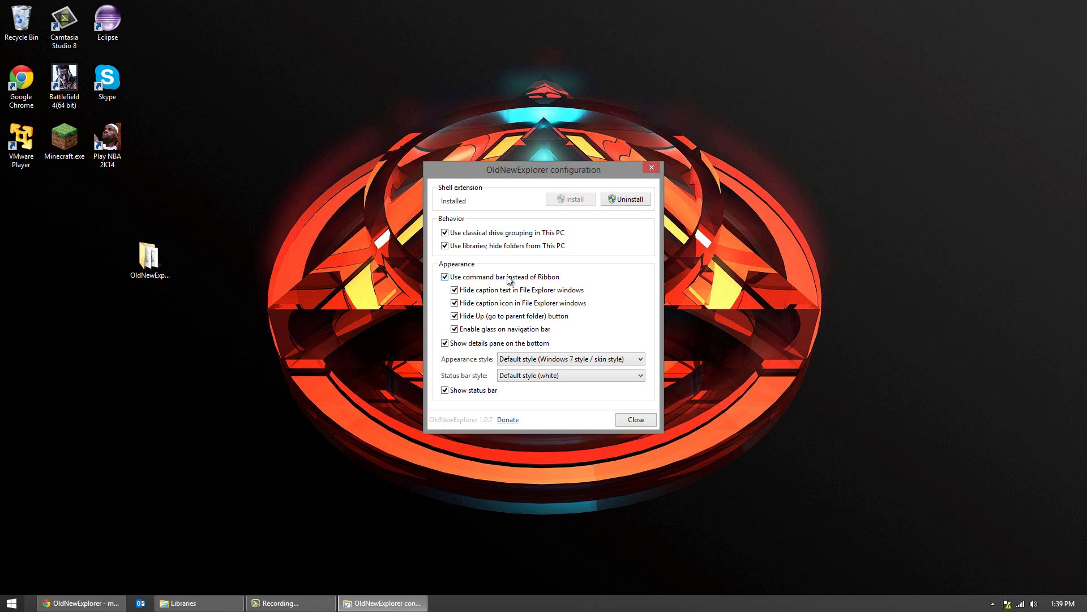
Uninstall OldNewExplorer, dismiss the unregistration success messages, close the configuration and restore Libraries
{"action": "left_click", "coordinate": [637, 203]}
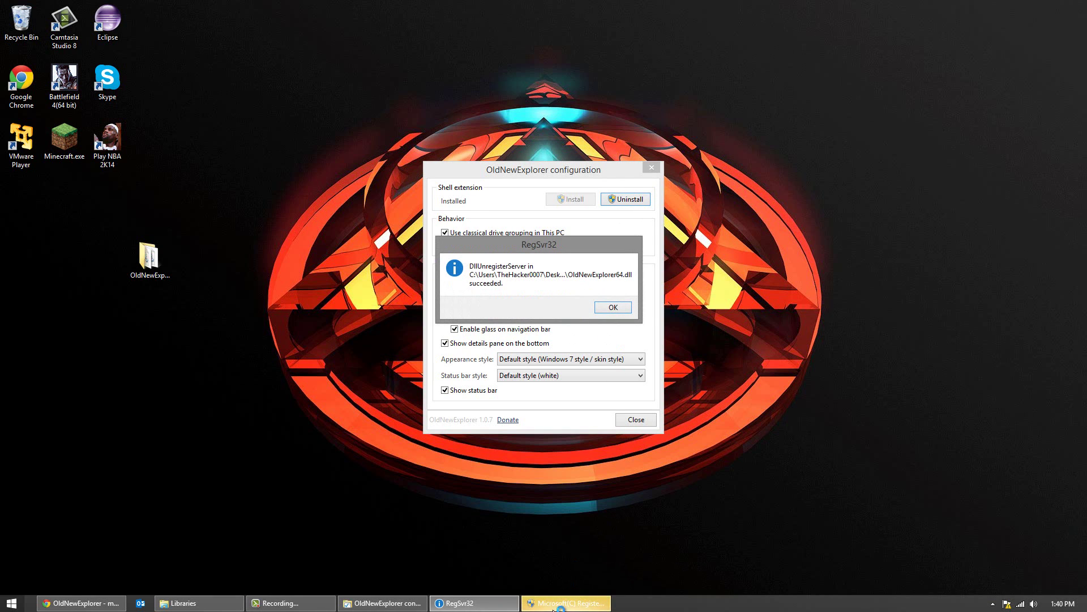
{"action": "left_click", "coordinate": [613, 307]}
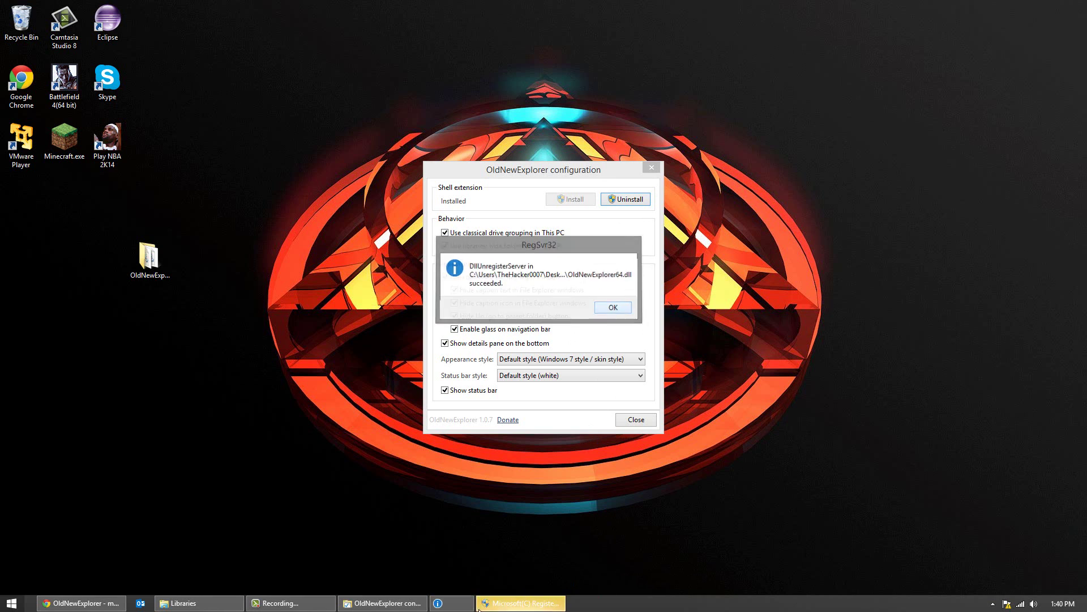
{"action": "left_click", "coordinate": [612, 308]}
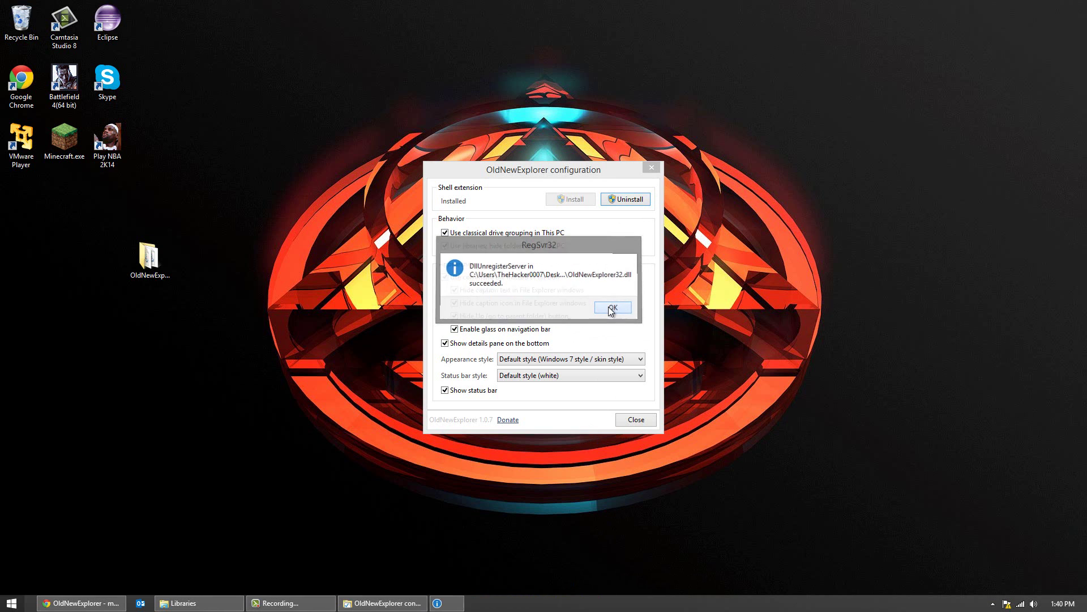
{"action": "left_click", "coordinate": [612, 308]}
{"action": "left_click", "coordinate": [652, 168]}
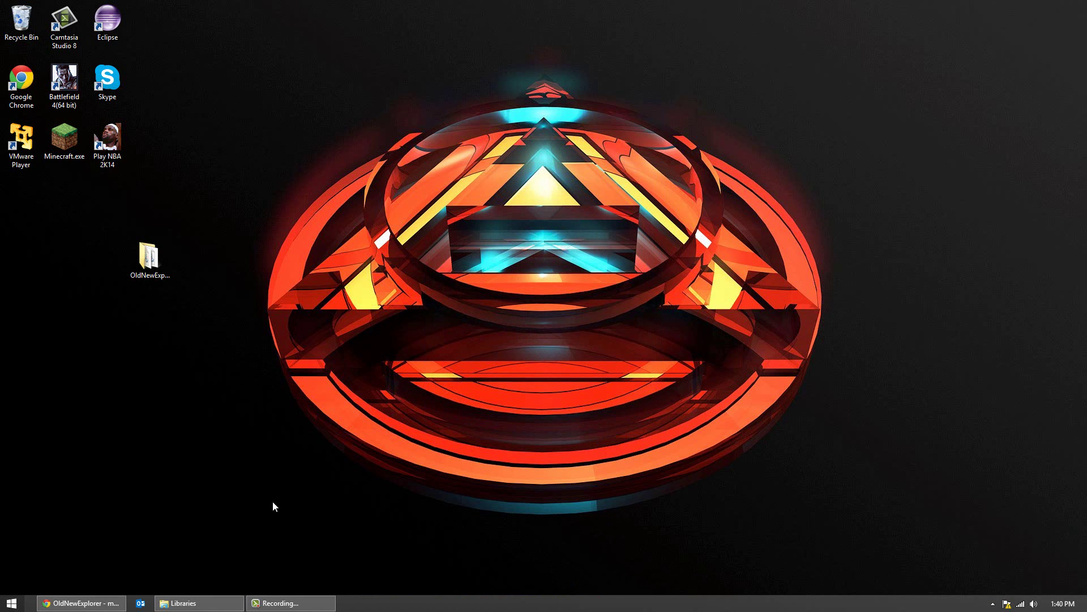
{"action": "left_click", "coordinate": [193, 603]}
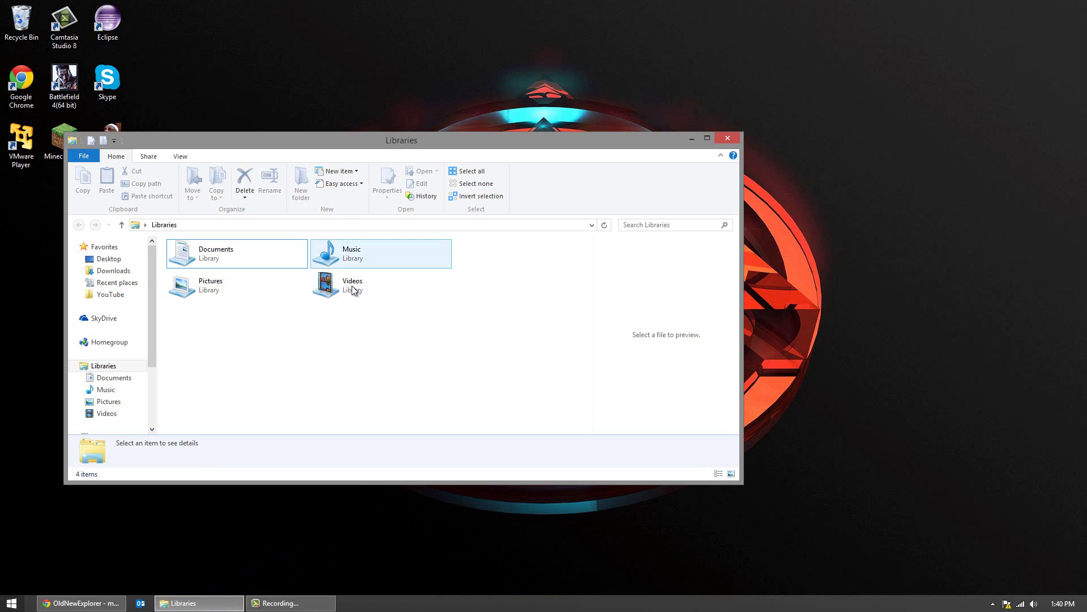
Close the Libraries window and reopen it from the File Explorer taskbar button
{"action": "left_click", "coordinate": [720, 136]}
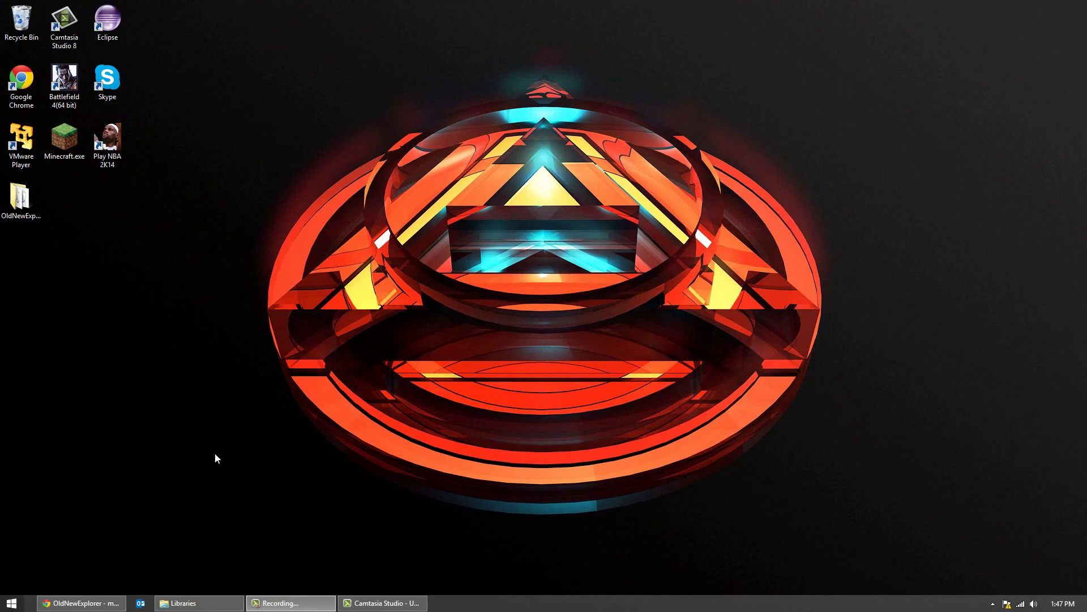
{"action": "left_click", "coordinate": [187, 602]}
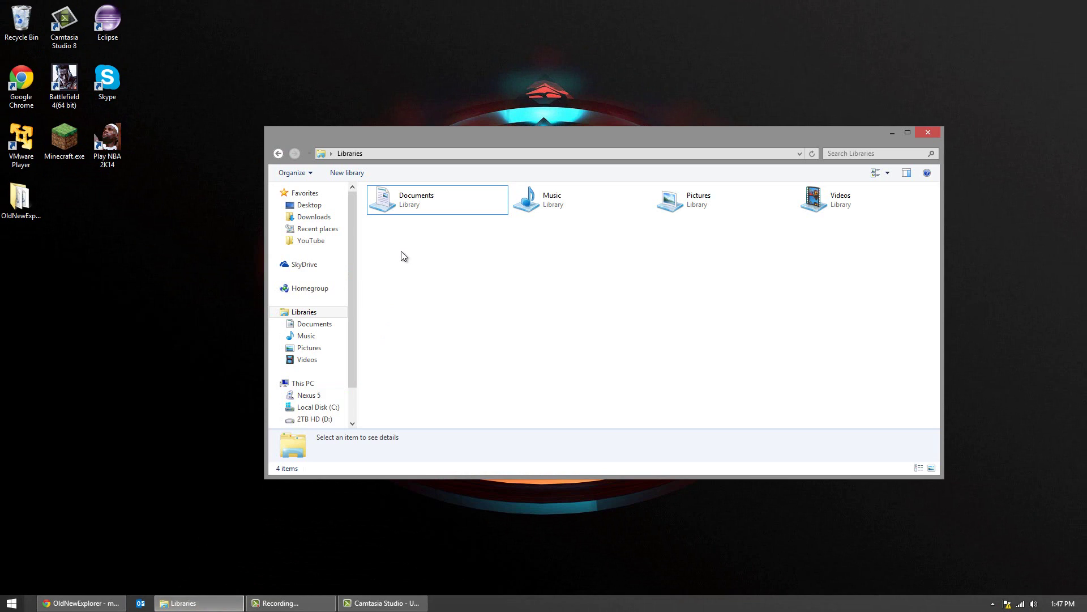